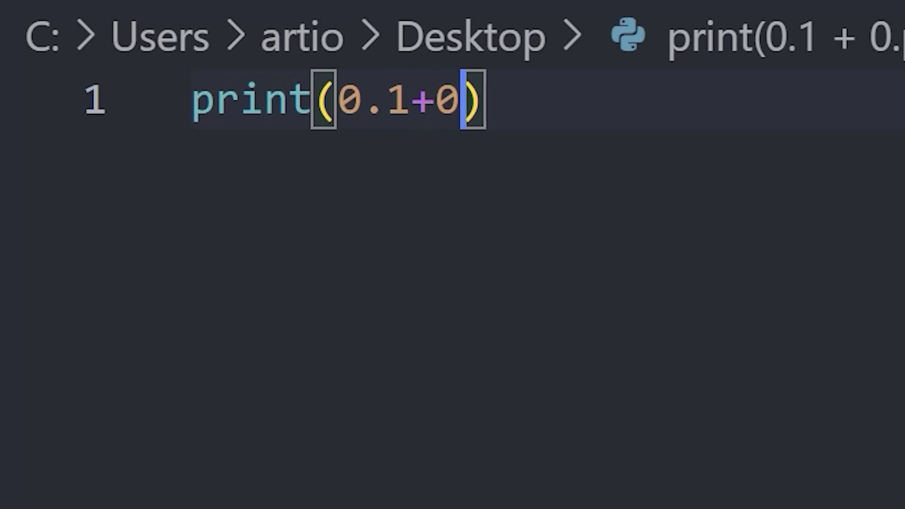
pyautogui.write('.2')
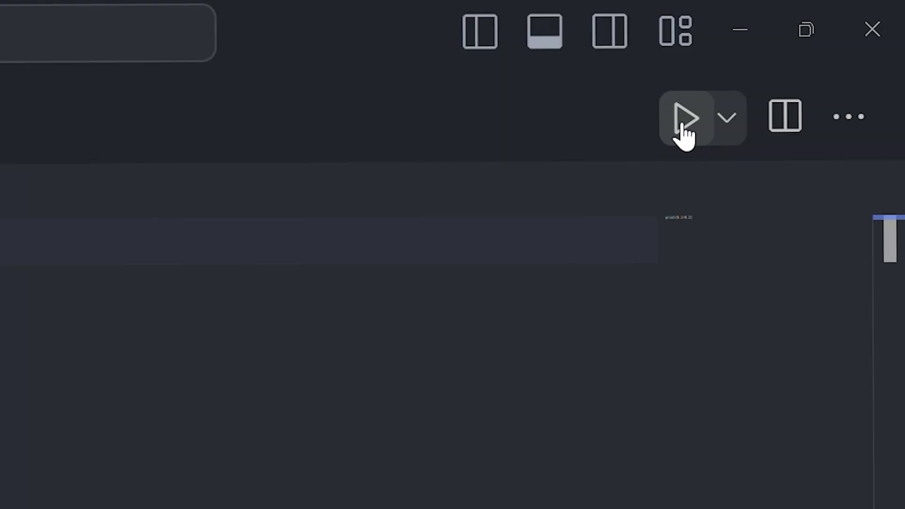
# Run the print(0.1+0.2) script and highlight the 0.30000000000000004 output in the terminal
pyautogui.click(688, 121)
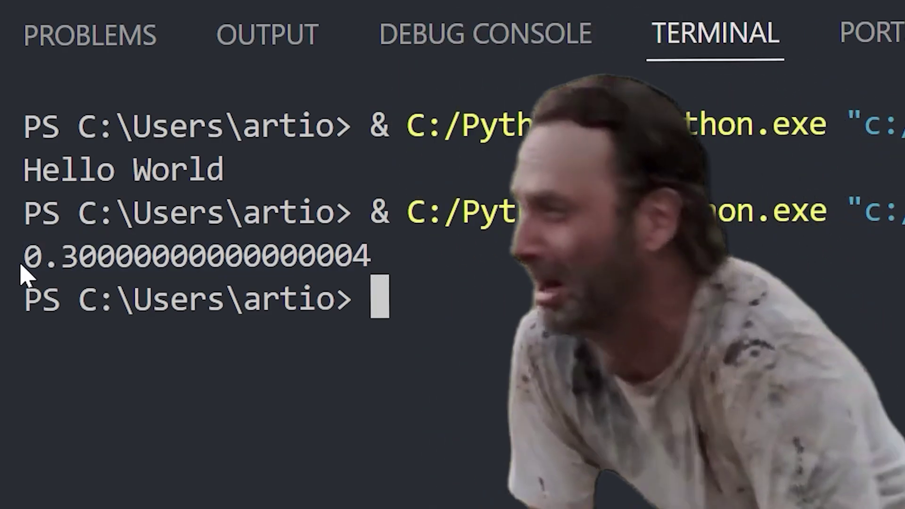
pyautogui.moveTo(22, 256); pyautogui.dragTo(497, 251)
pyautogui.click(496, 251)
pyautogui.moveTo(26, 256)
pyautogui.mouseDown()
pyautogui.moveTo(497, 257)
pyautogui.moveTo(524, 304)
pyautogui.mouseUp()
pyautogui.click(497, 268)
pyautogui.click(523, 311)
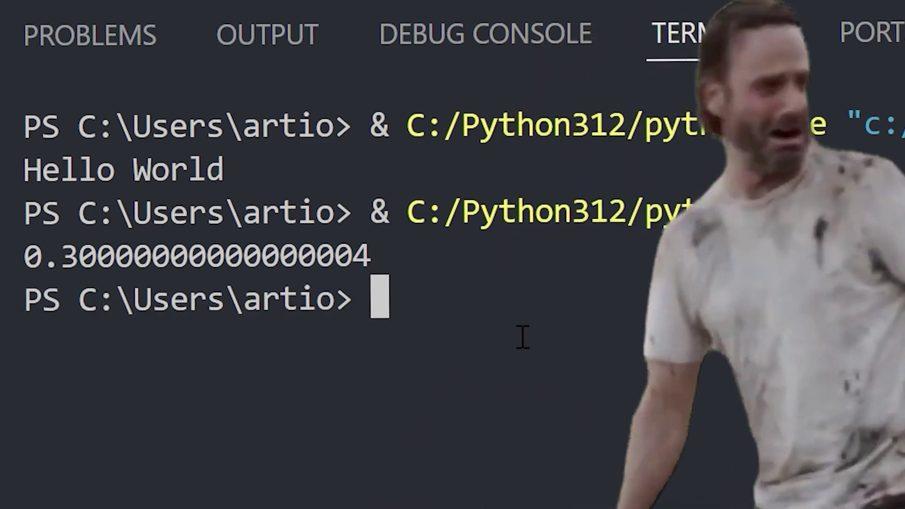